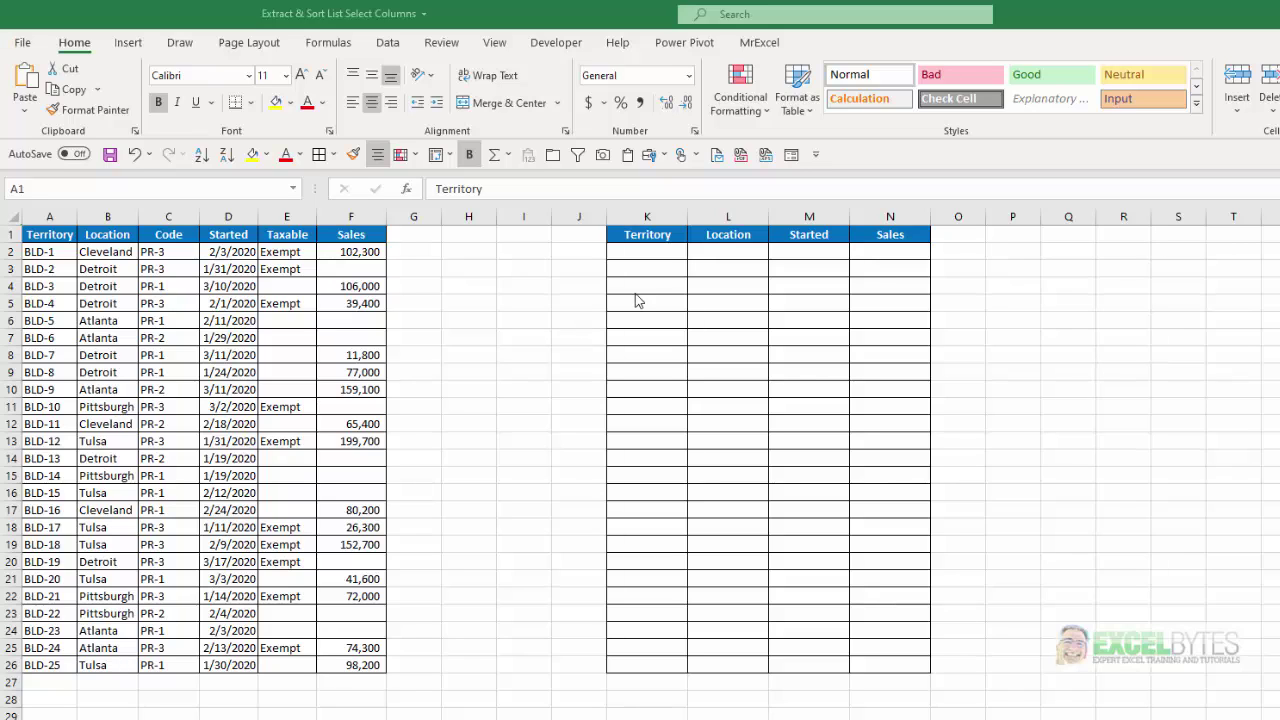
In K2, enter =FILTER($A$2:$F$26,$F$2:$F$26>0) to keep rows with sales above 0.
{"action": "key", "text": "alt+Tab"}
{"action": "left_click", "coordinate": [648, 251]}
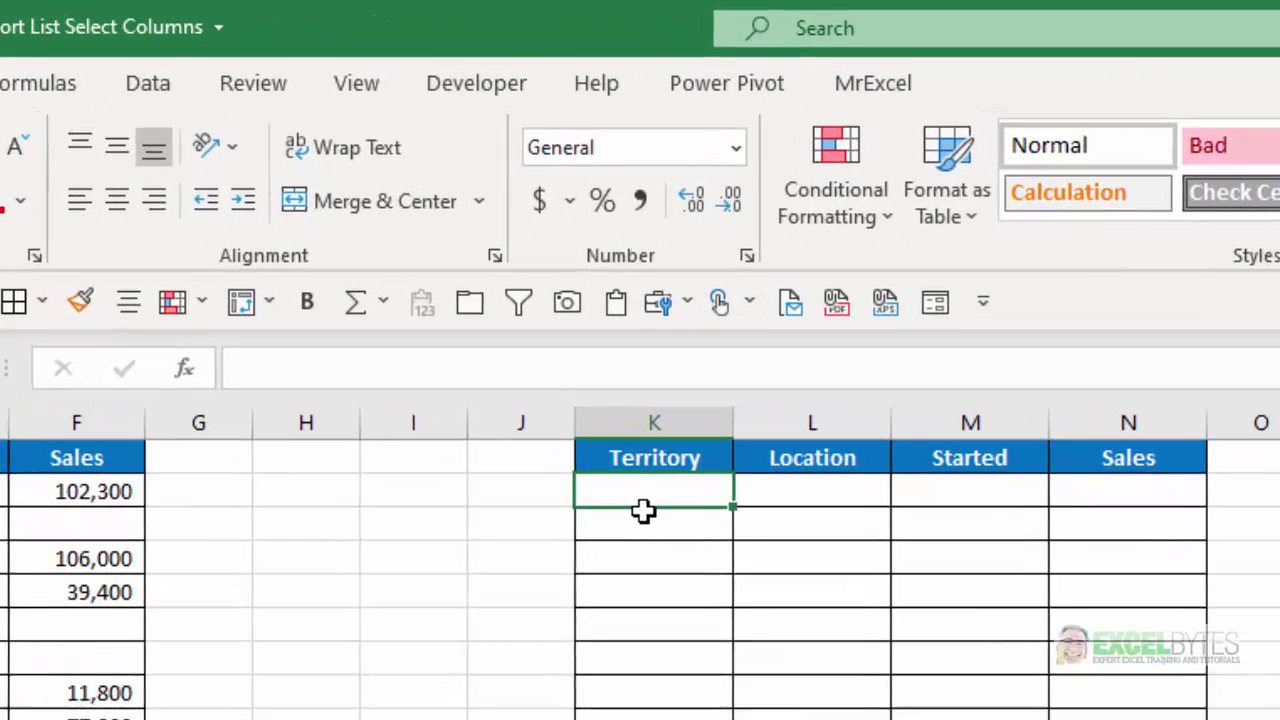
{"action": "type", "text": "=fil"}
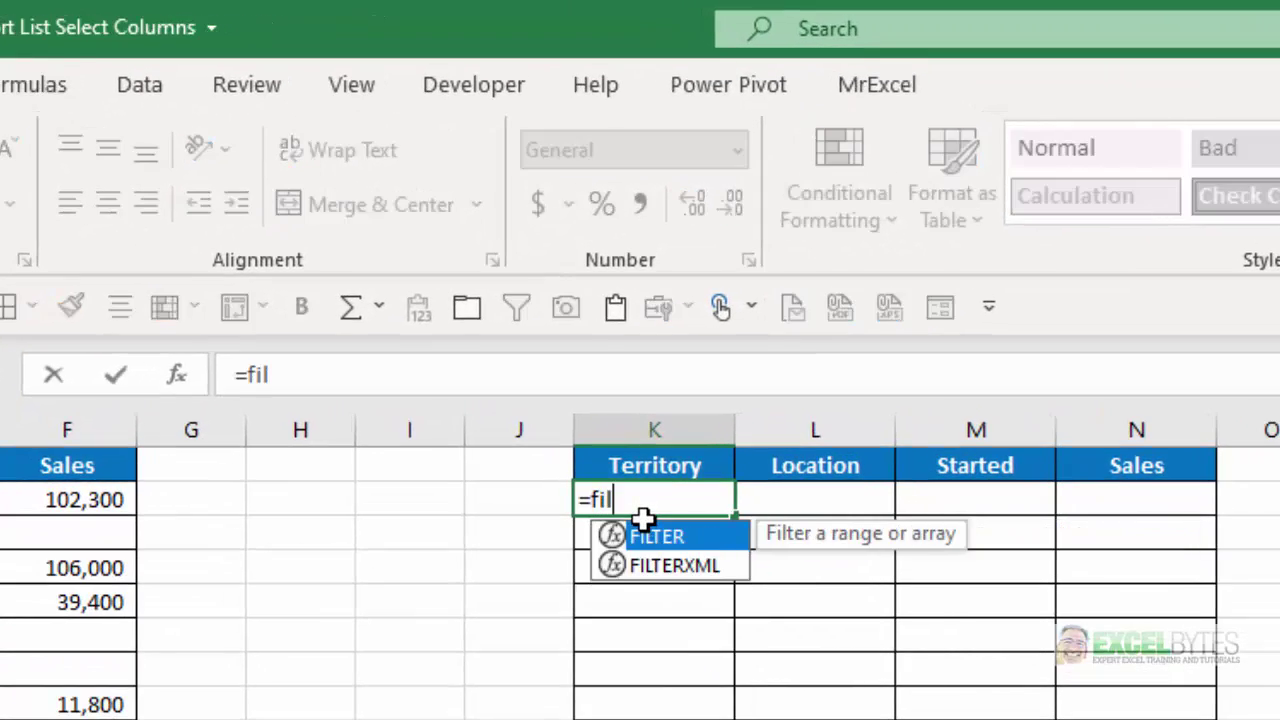
{"action": "key", "text": "Tab"}
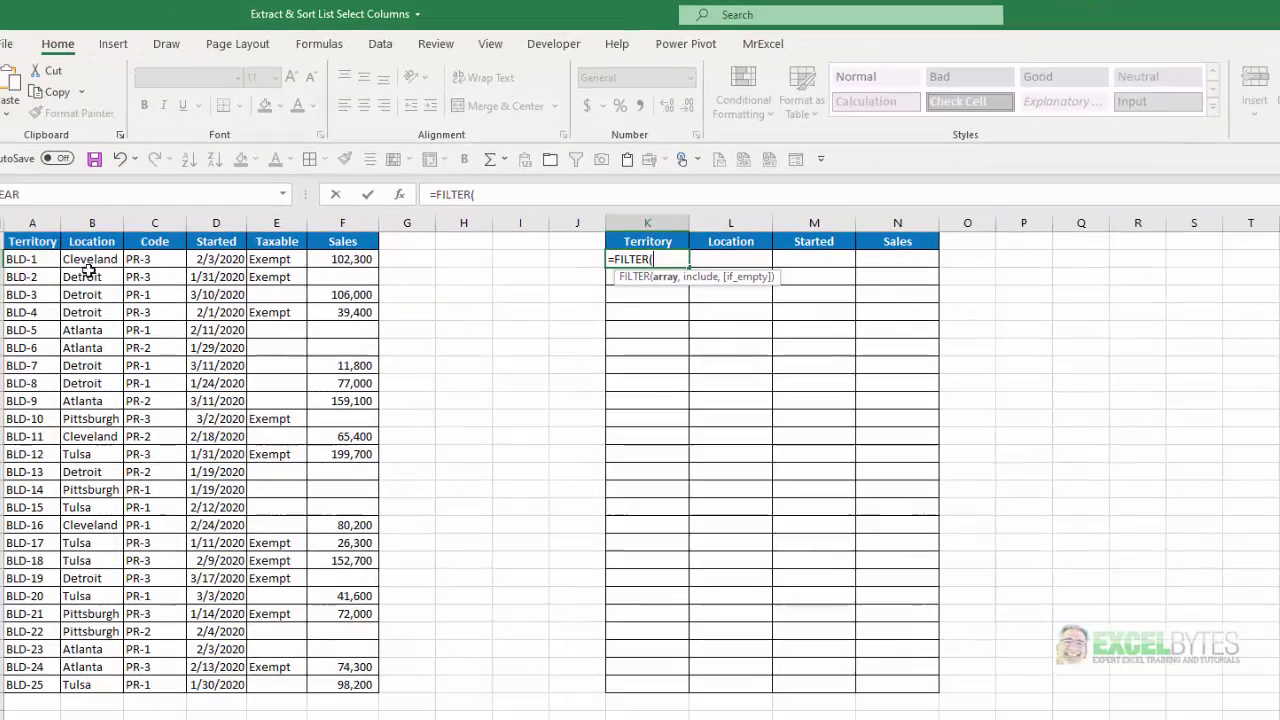
{"action": "left_click_drag", "start_coordinate": [30, 259], "coordinate": [343, 684]}
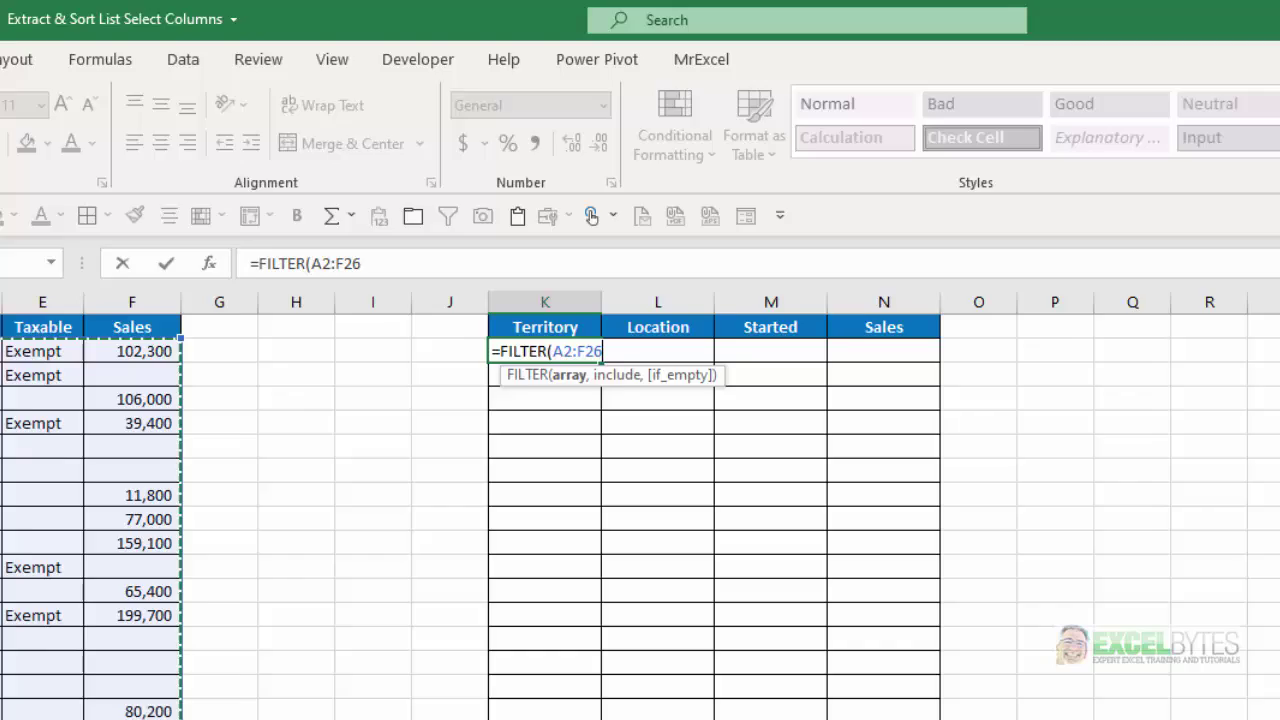
{"action": "key", "text": "F4"}
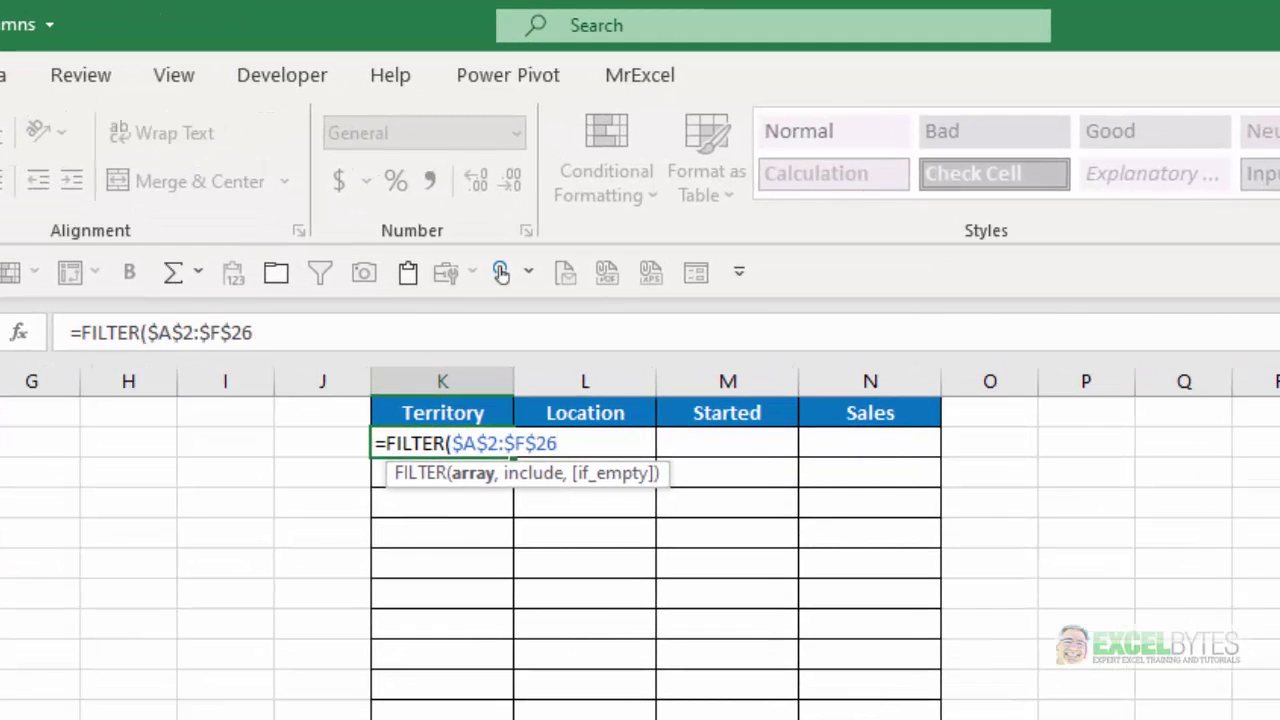
{"action": "type", "text": ","}
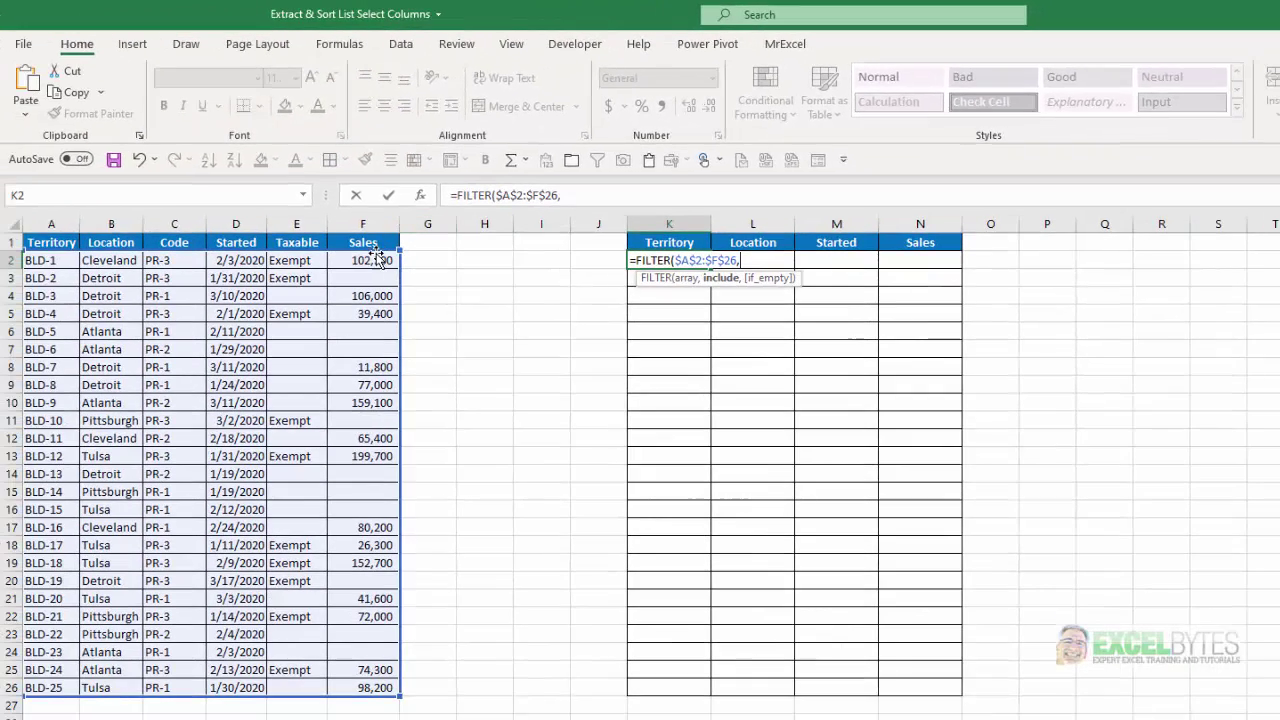
{"action": "left_click_drag", "start_coordinate": [378, 258], "coordinate": [388, 689]}
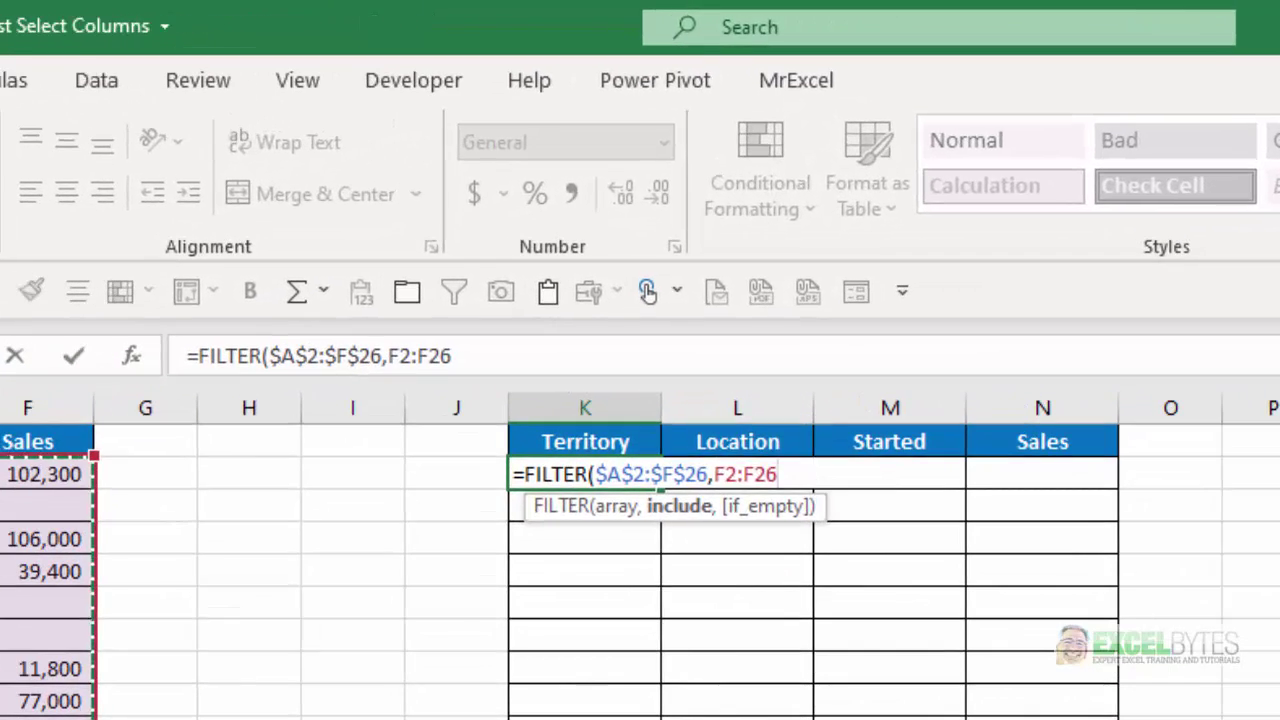
{"action": "key", "text": "F4"}
{"action": "type", "text": ">0"}
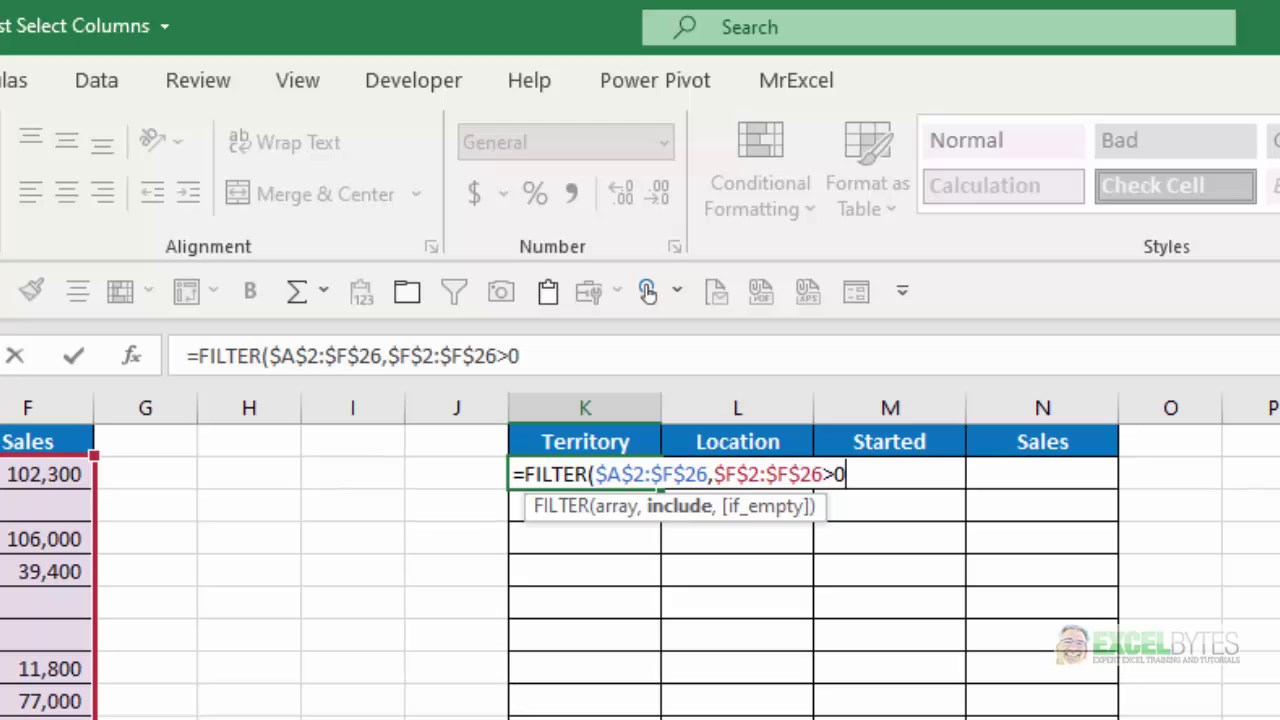
{"action": "type", "text": ")"}
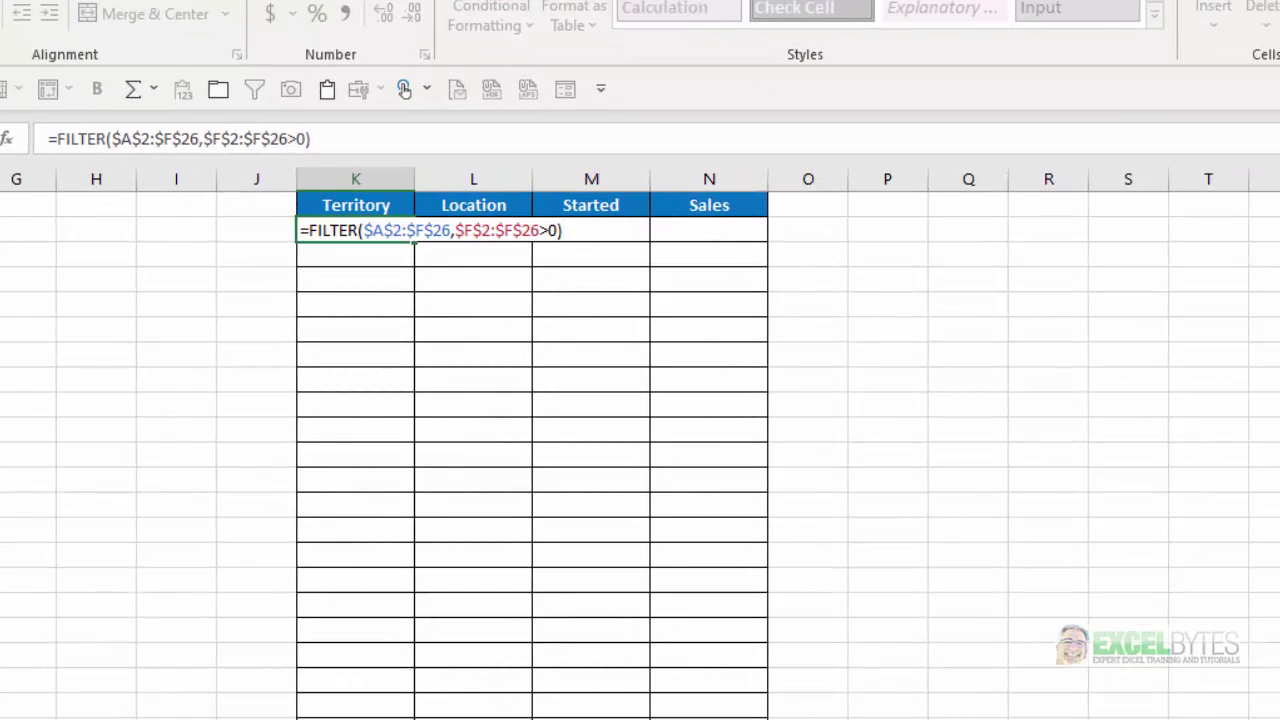
Commit the FILTER formula to spill 15 sales rows, then reopen K2's formula for editing.
{"action": "key", "text": "Return"}
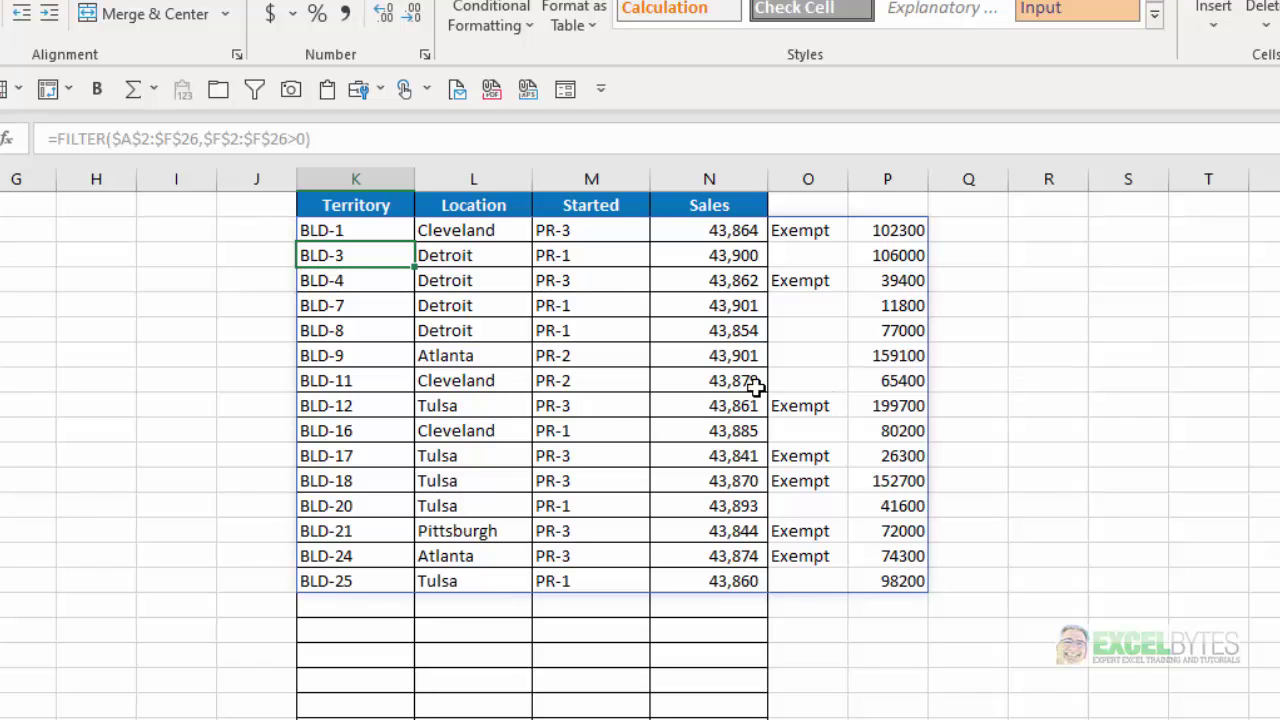
{"action": "left_click", "coordinate": [322, 230]}
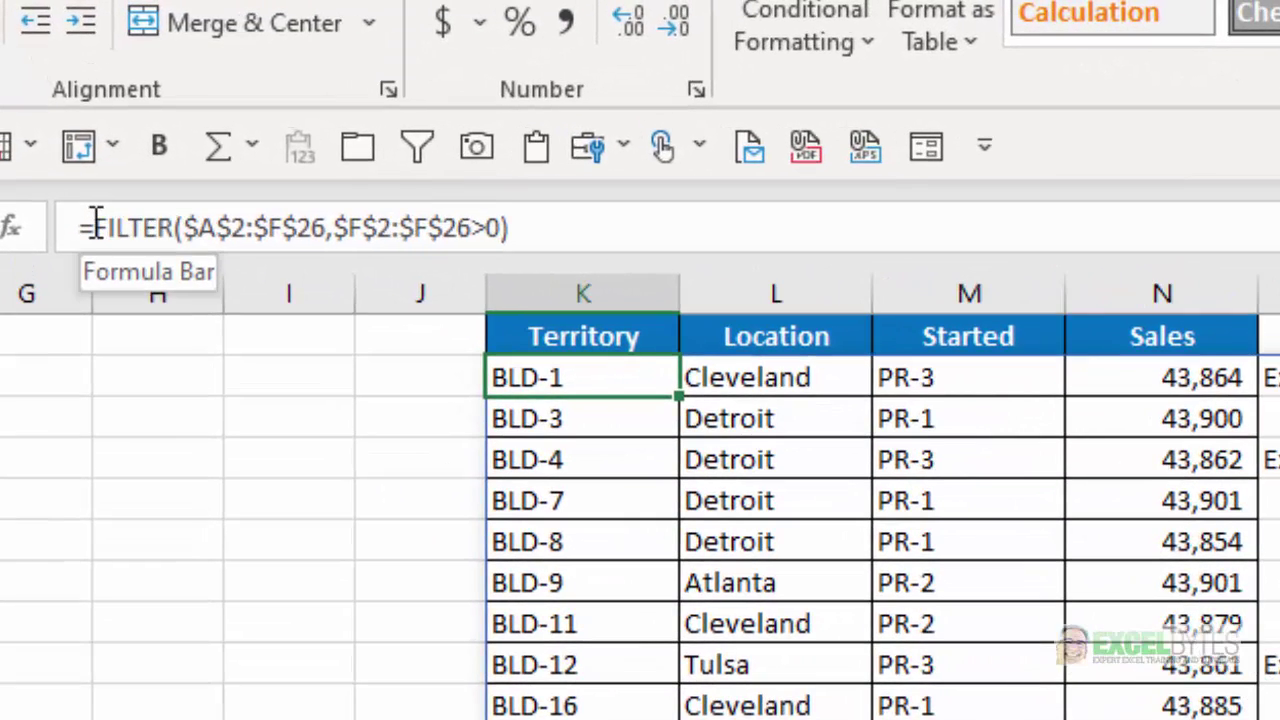
{"action": "left_click", "coordinate": [95, 222]}
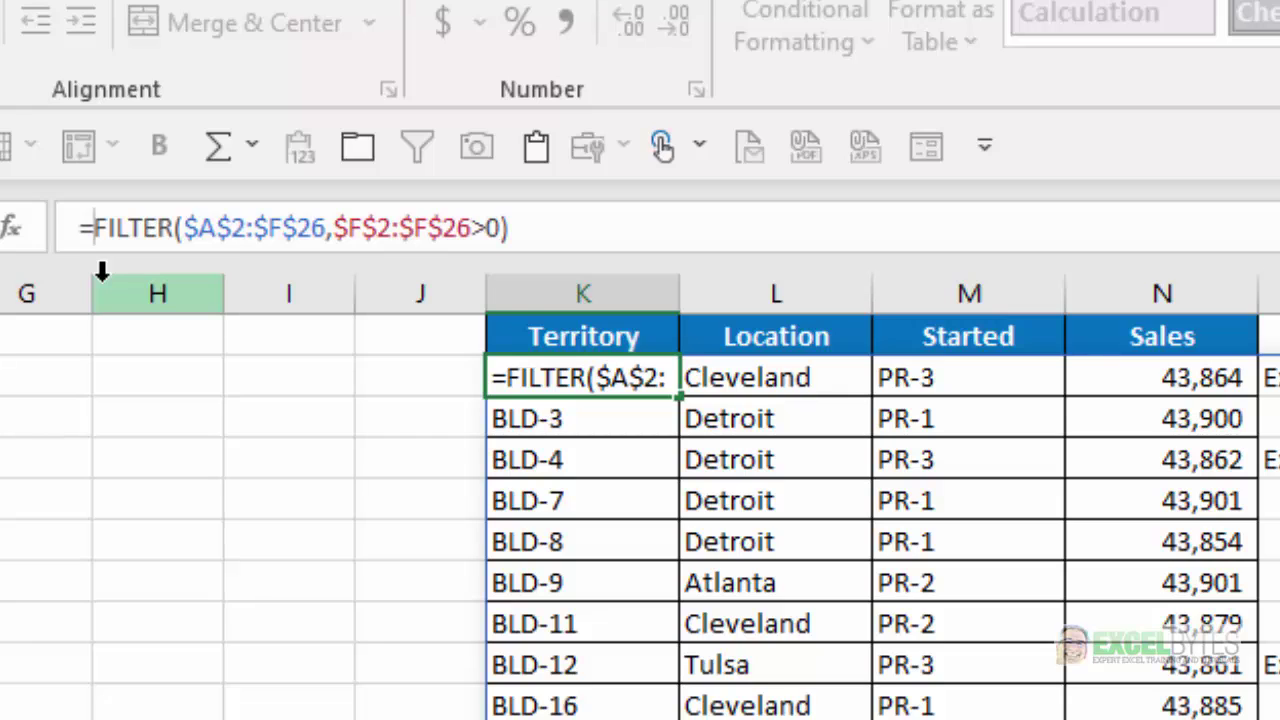
Wrap the formula in an outer FILTER with column mask {1,1,0,1,0,1}.
{"action": "type", "text": "filter"}
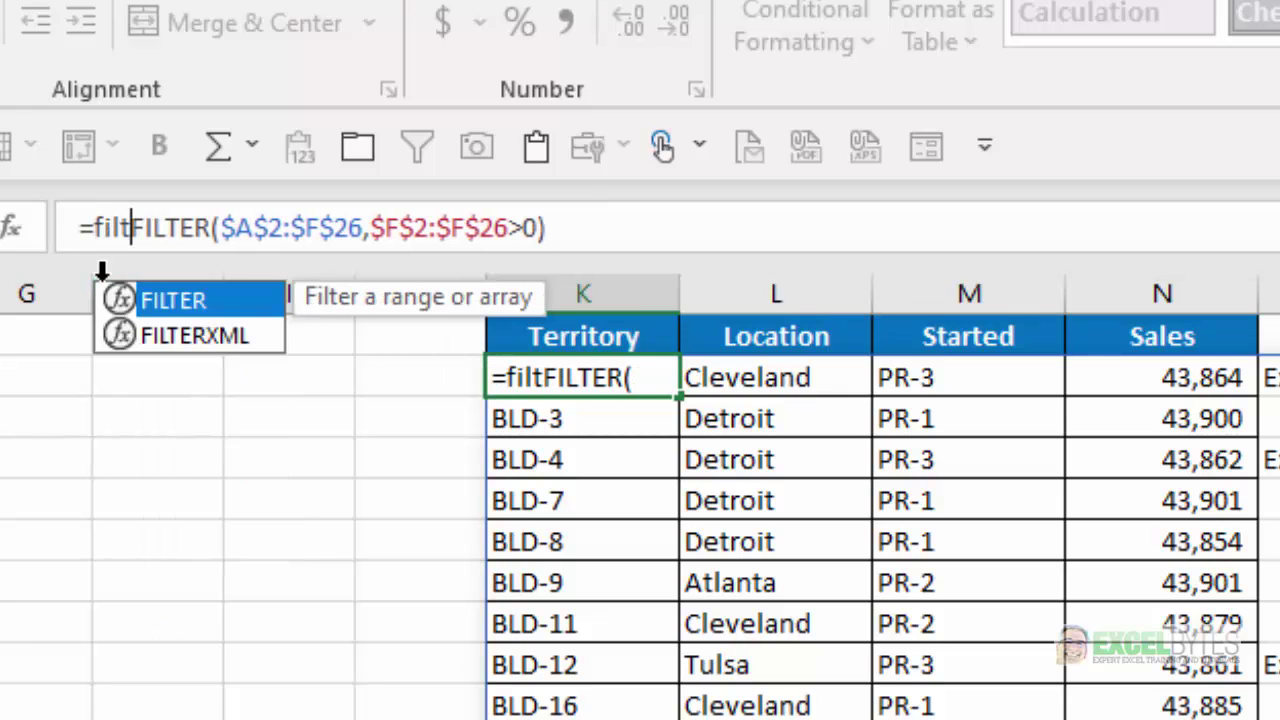
{"action": "key", "text": "Tab"}
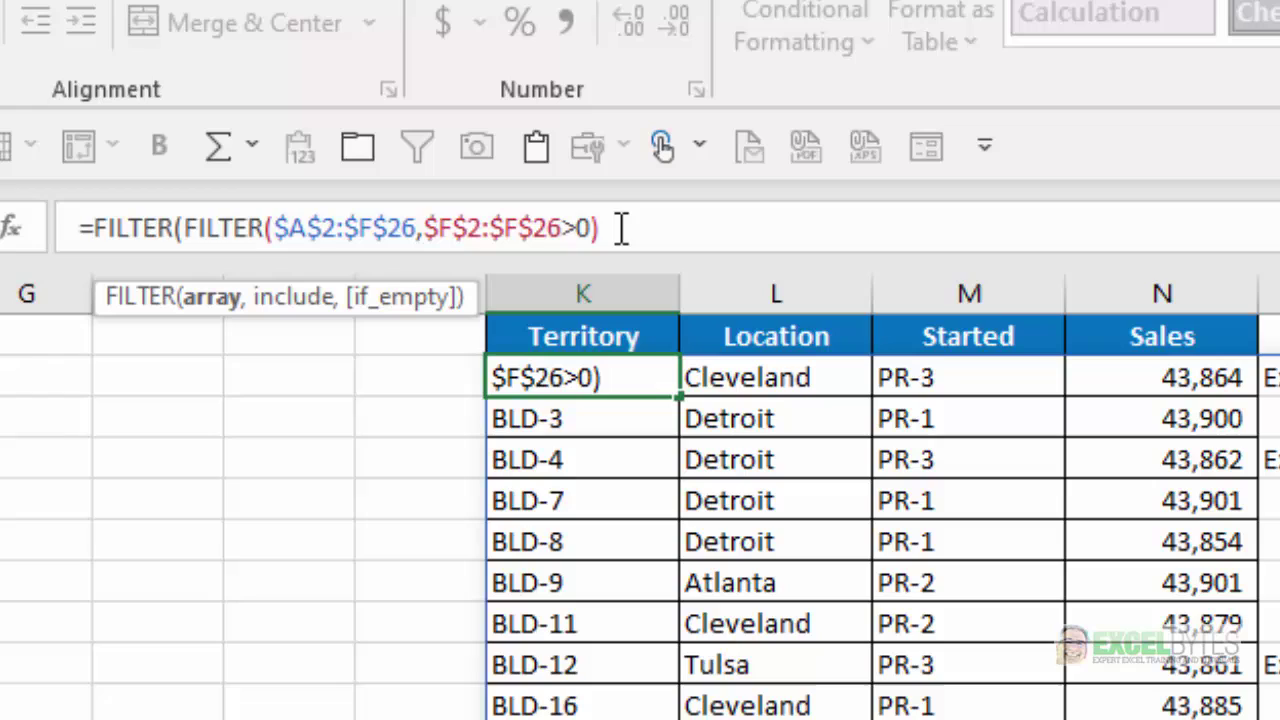
{"action": "type", "text": ","}
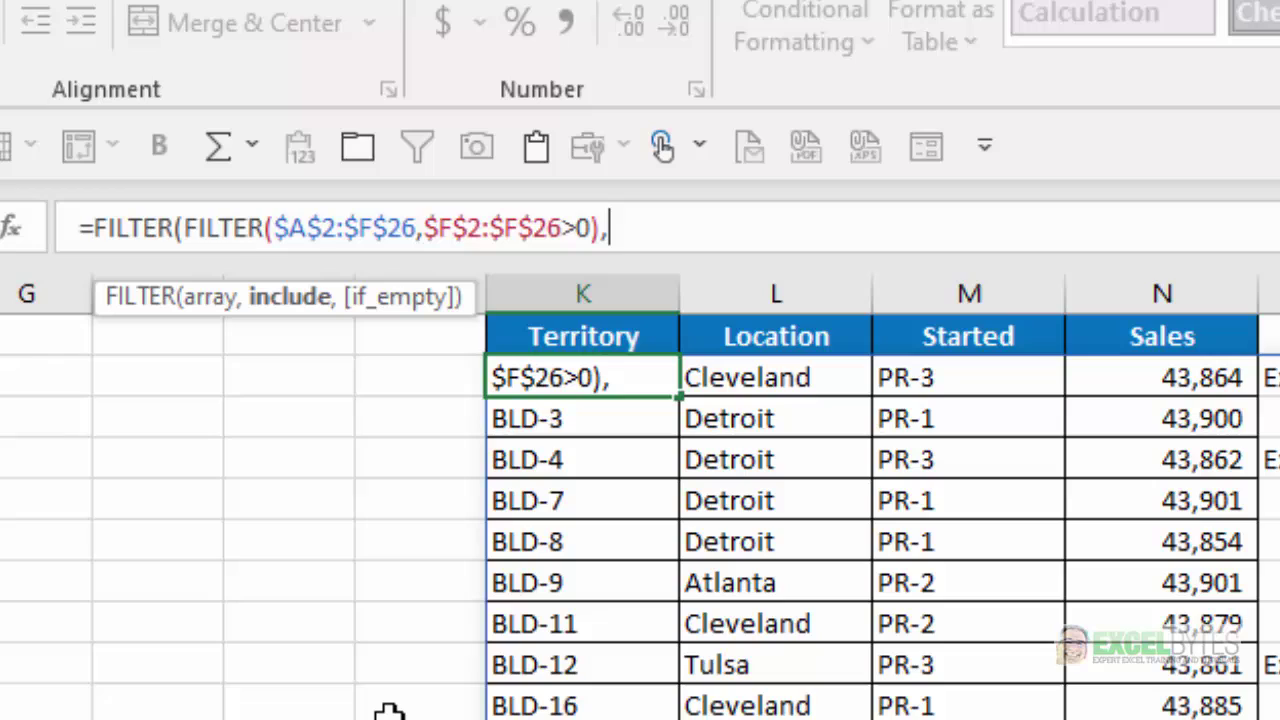
{"action": "type", "text": "{"}
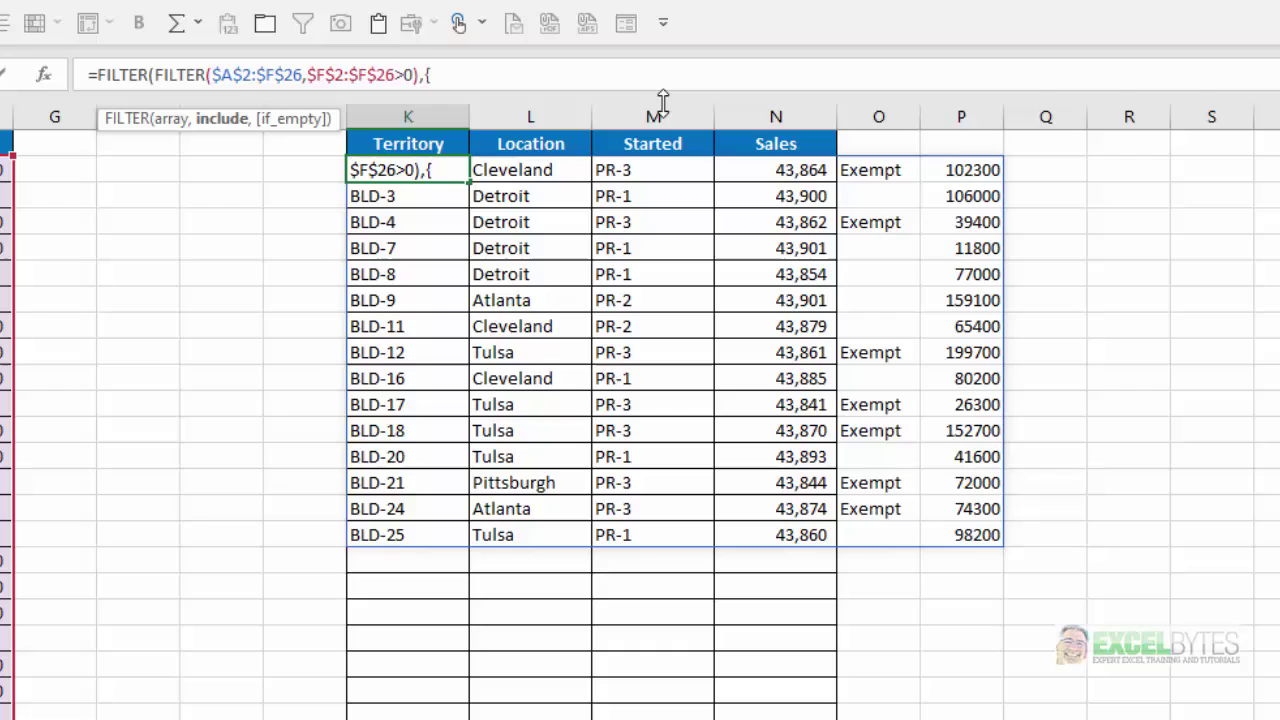
{"action": "type", "text": "1,"}
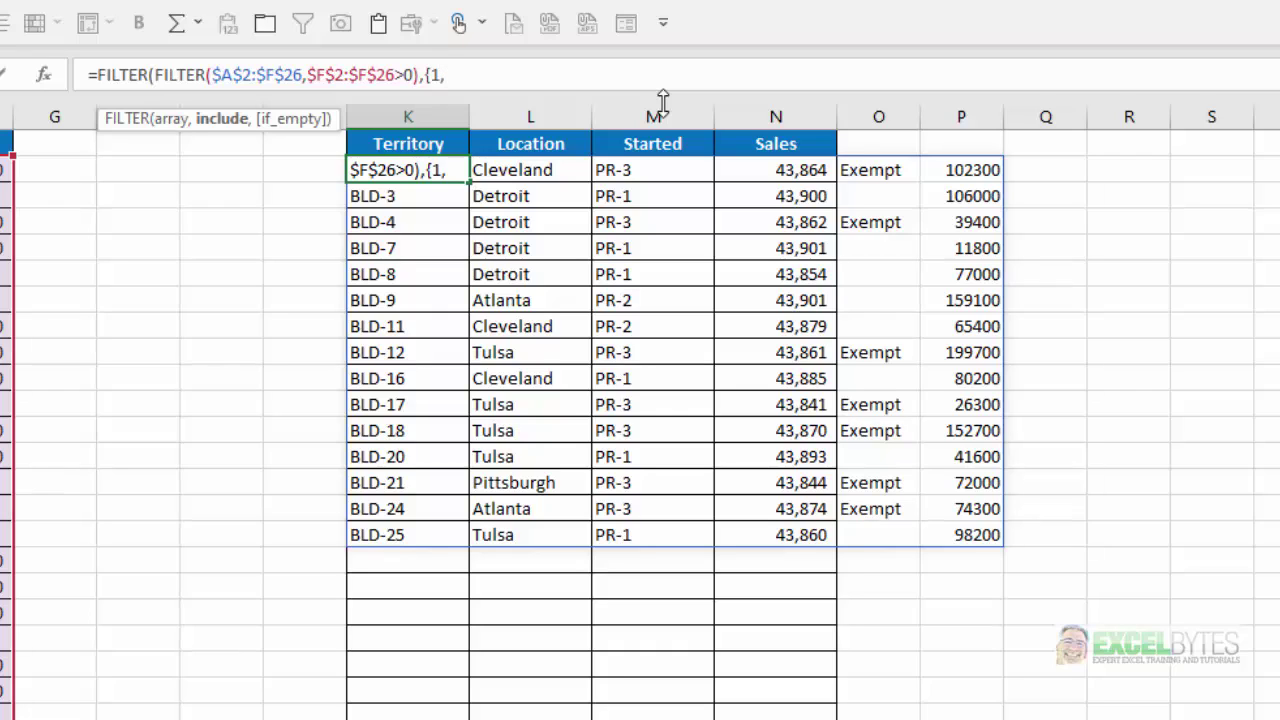
{"action": "type", "text": "1,0"}
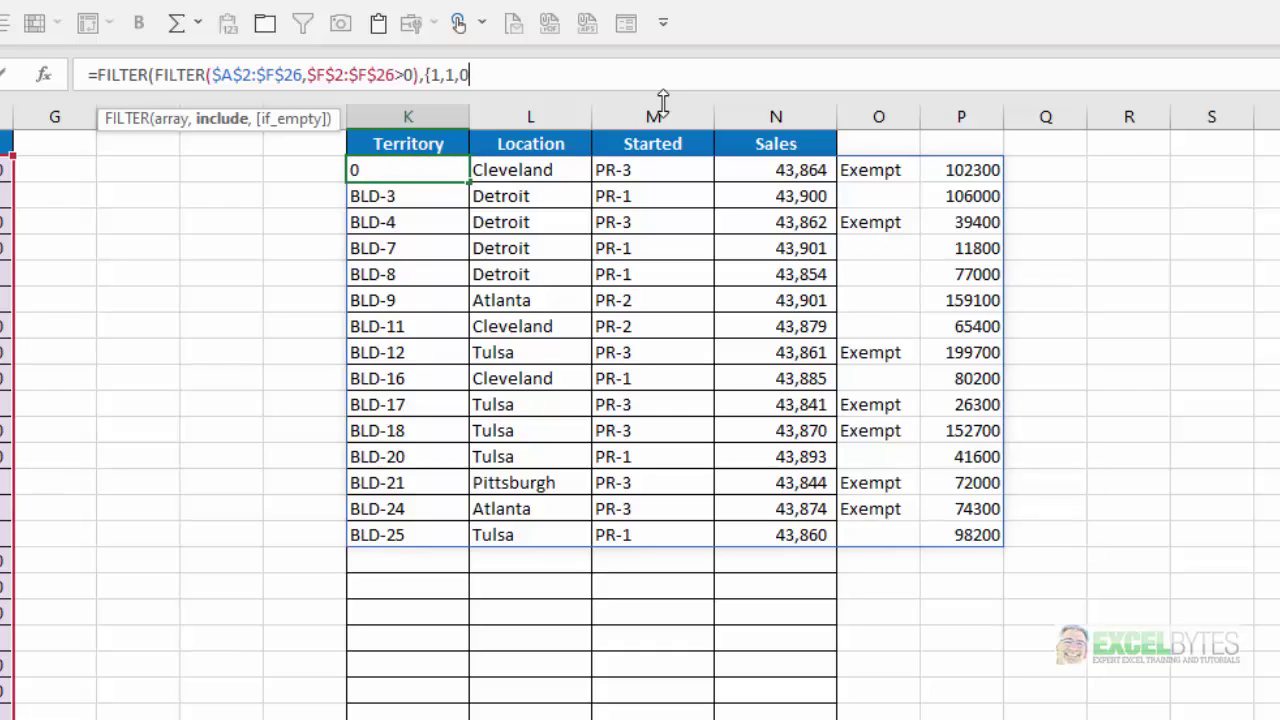
{"action": "type", "text": ",1"}
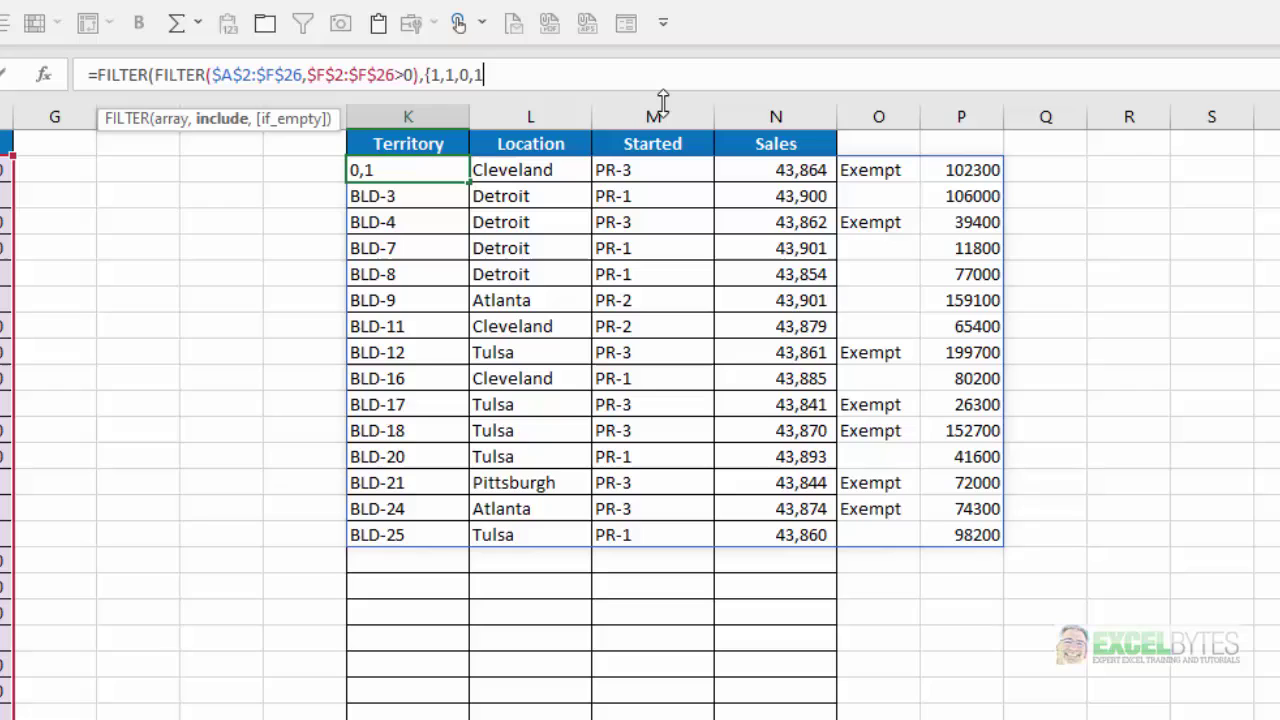
{"action": "type", "text": ","}
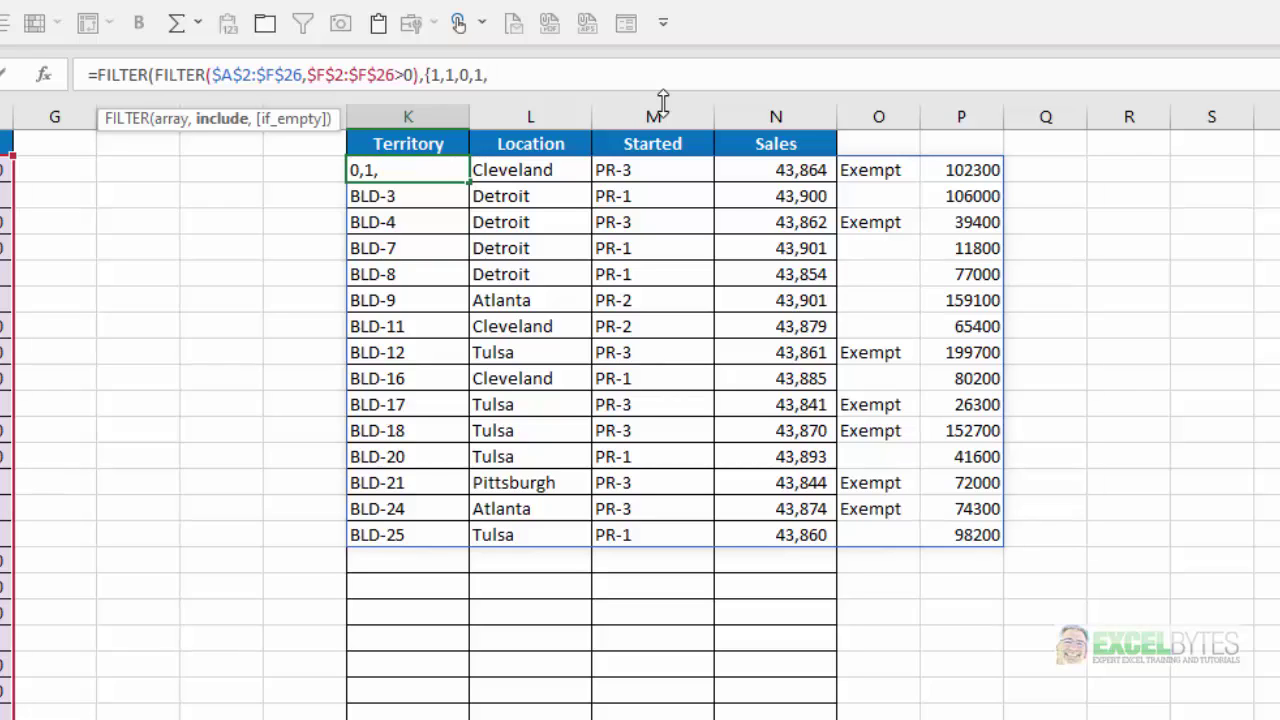
{"action": "type", "text": "0,1}"}
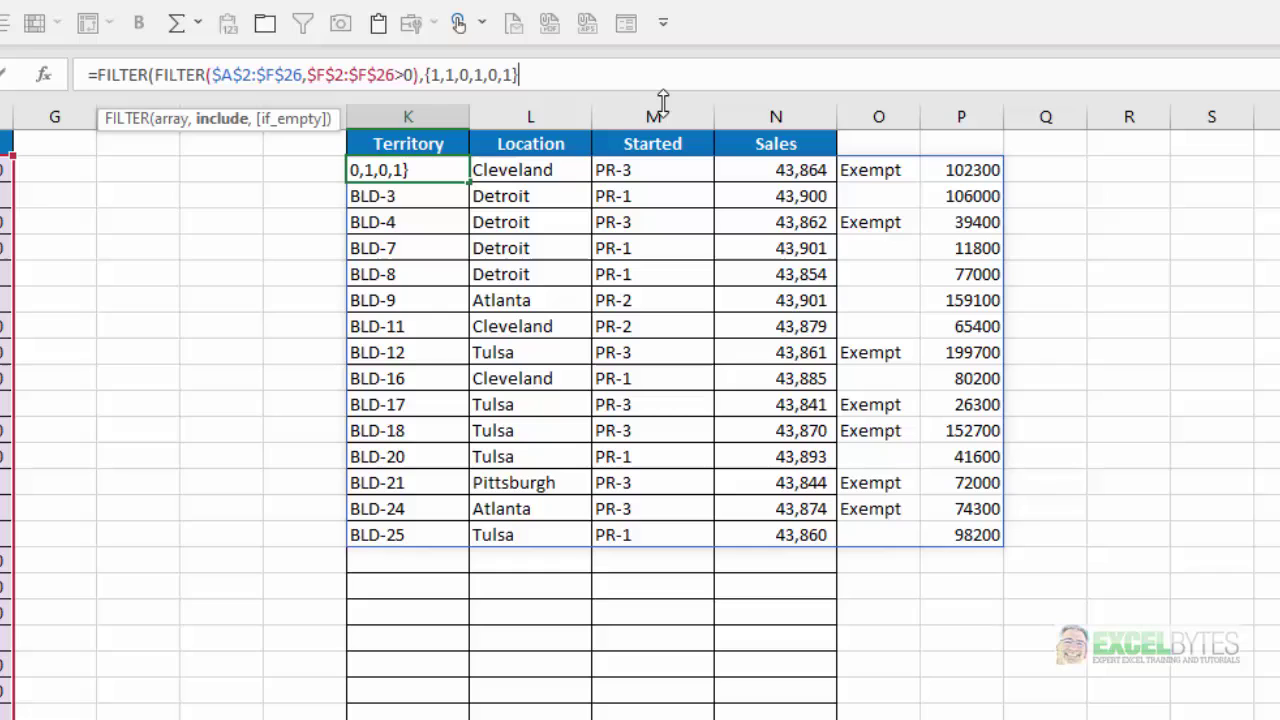
{"action": "type", "text": ")"}
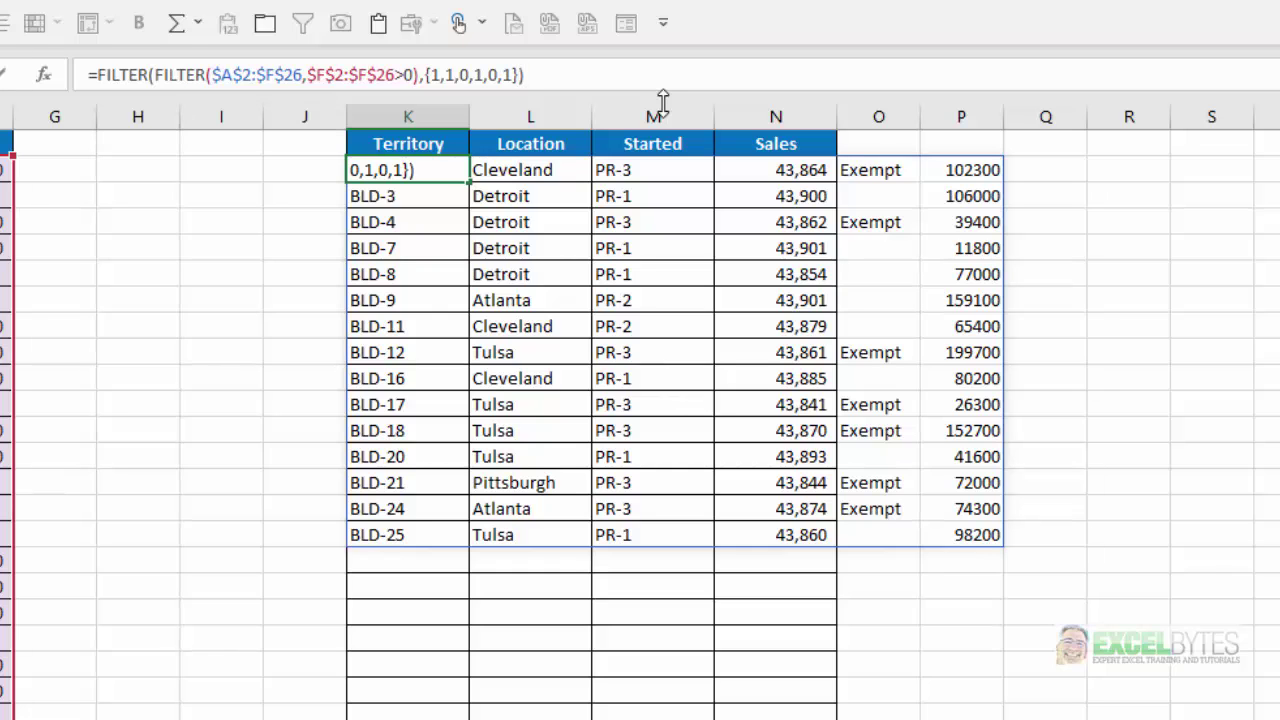
Commit the nested FILTER so only Territory, Location, Started and Sales spill, then re-edit K2.
{"action": "key", "text": "Return"}
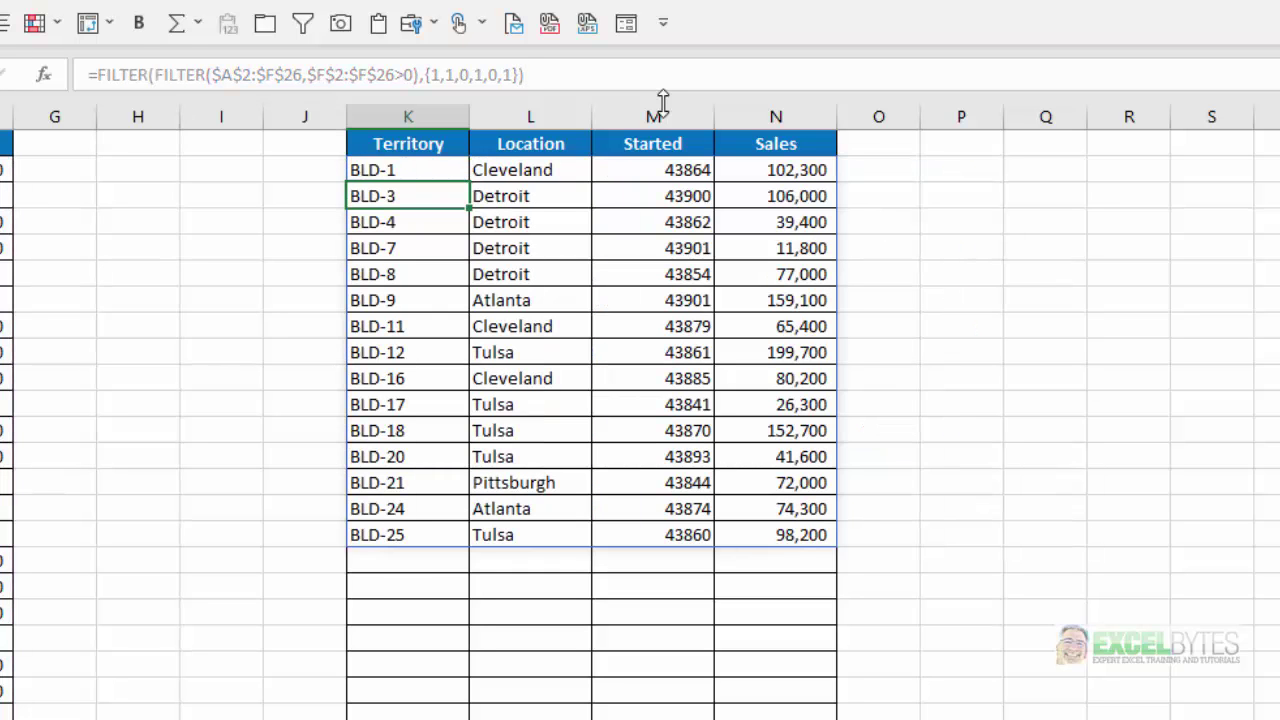
{"action": "left_click", "coordinate": [406, 171]}
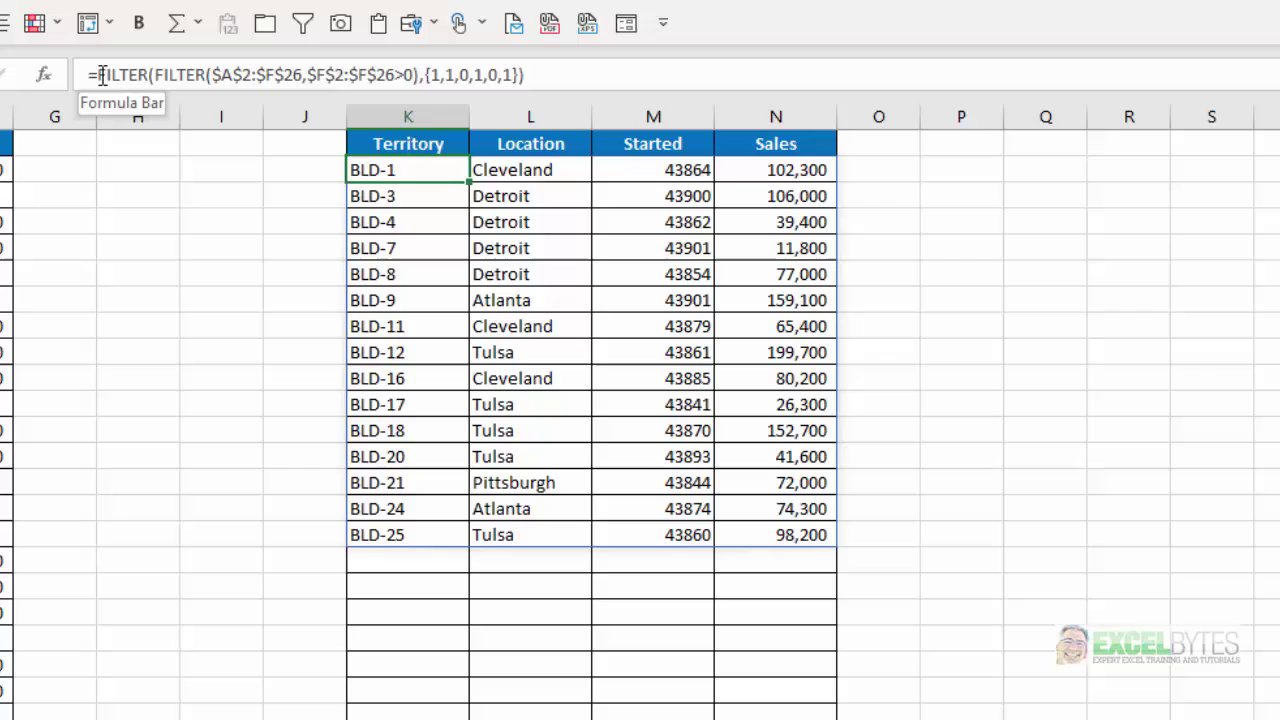
{"action": "left_click", "coordinate": [101, 77]}
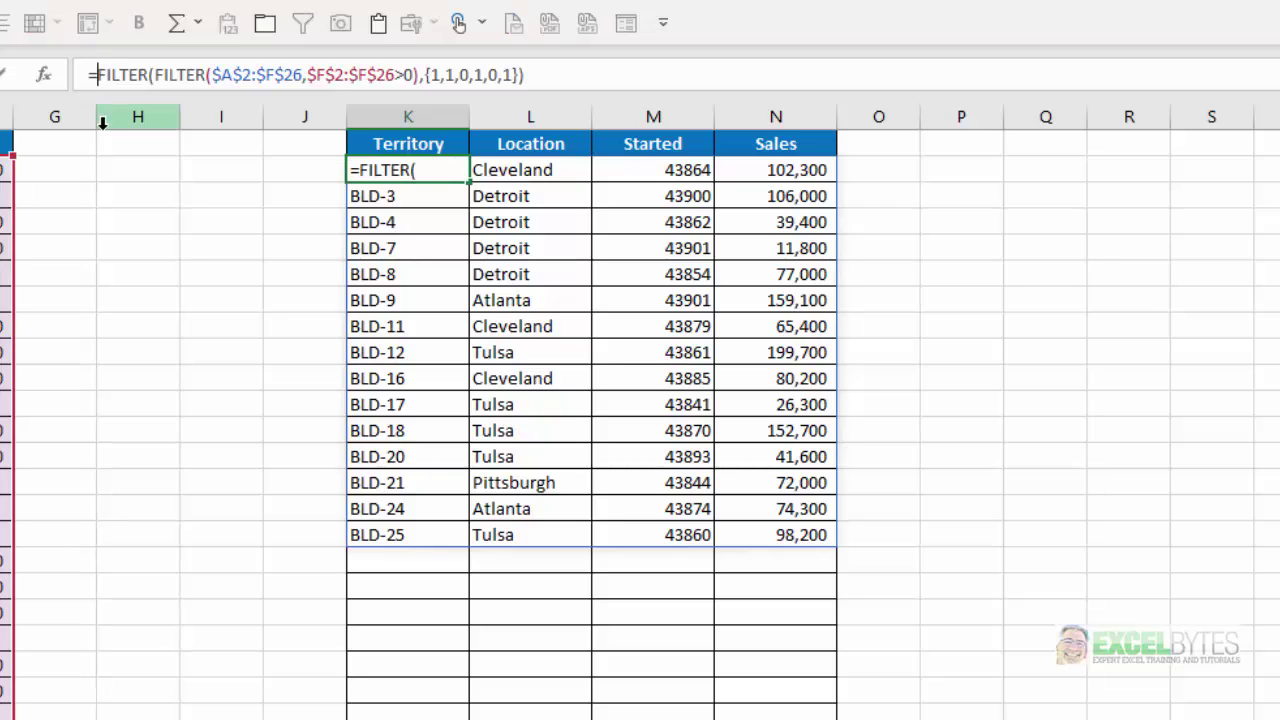
Wrap the K2 formula in SORT with arguments 4 and -1 to sort by Sales descending.
{"action": "type", "text": "sort"}
{"action": "key", "text": "Tab"}
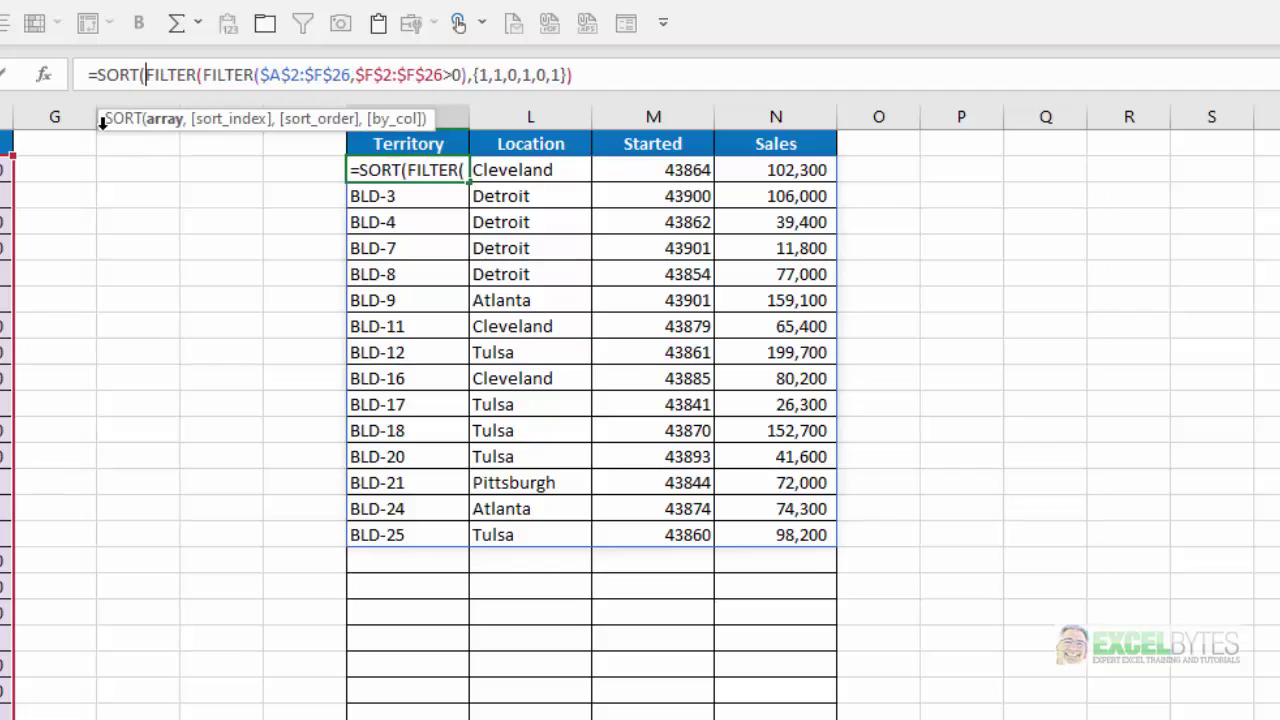
{"action": "left_click", "coordinate": [591, 75]}
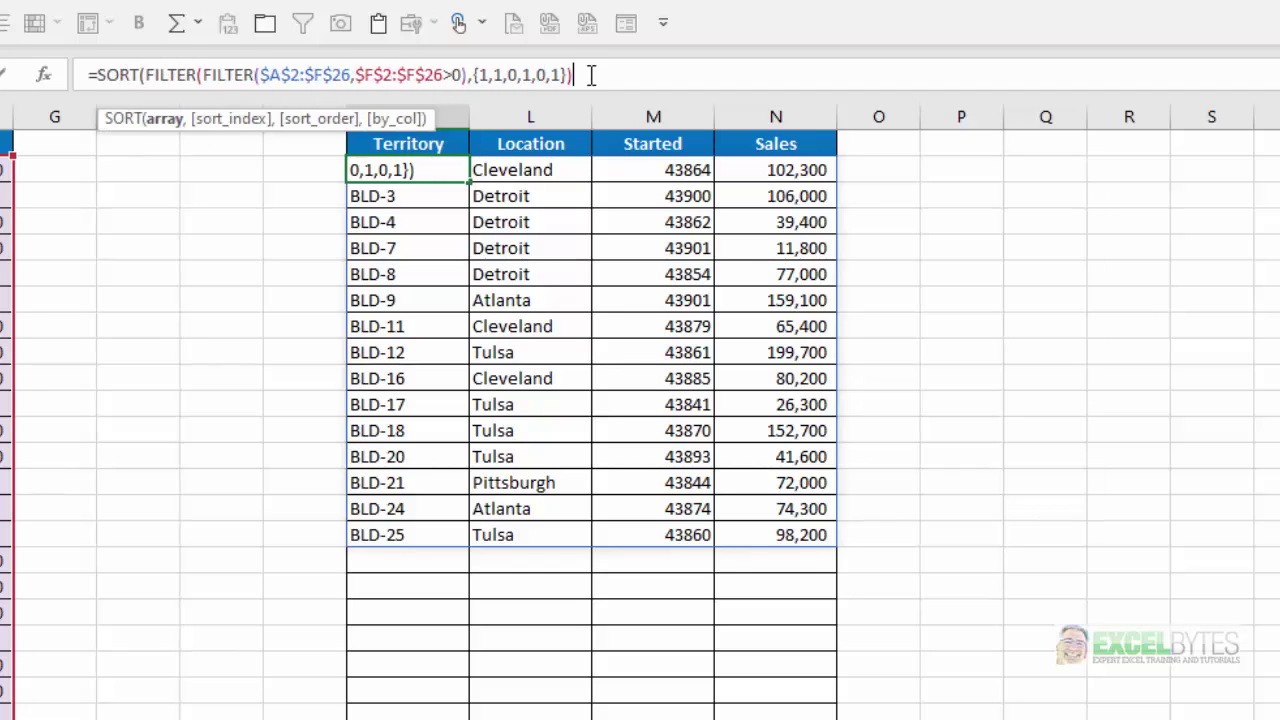
{"action": "type", "text": ","}
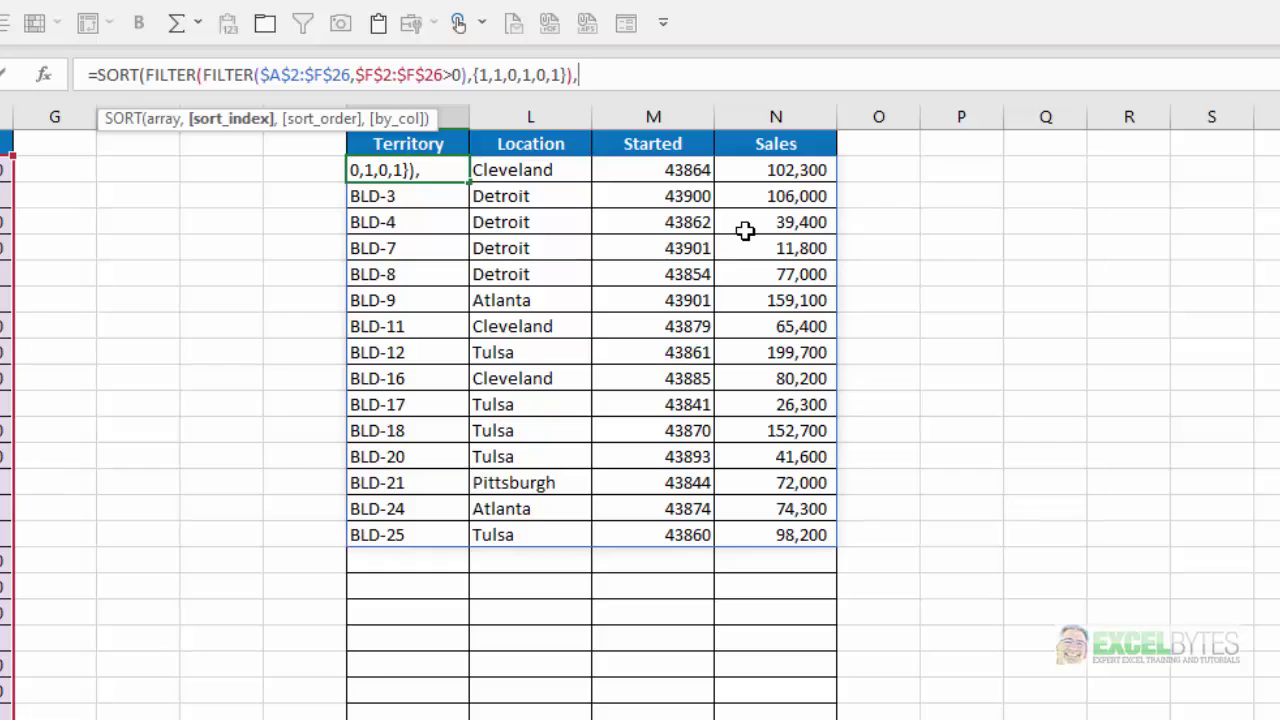
{"action": "type", "text": "4,"}
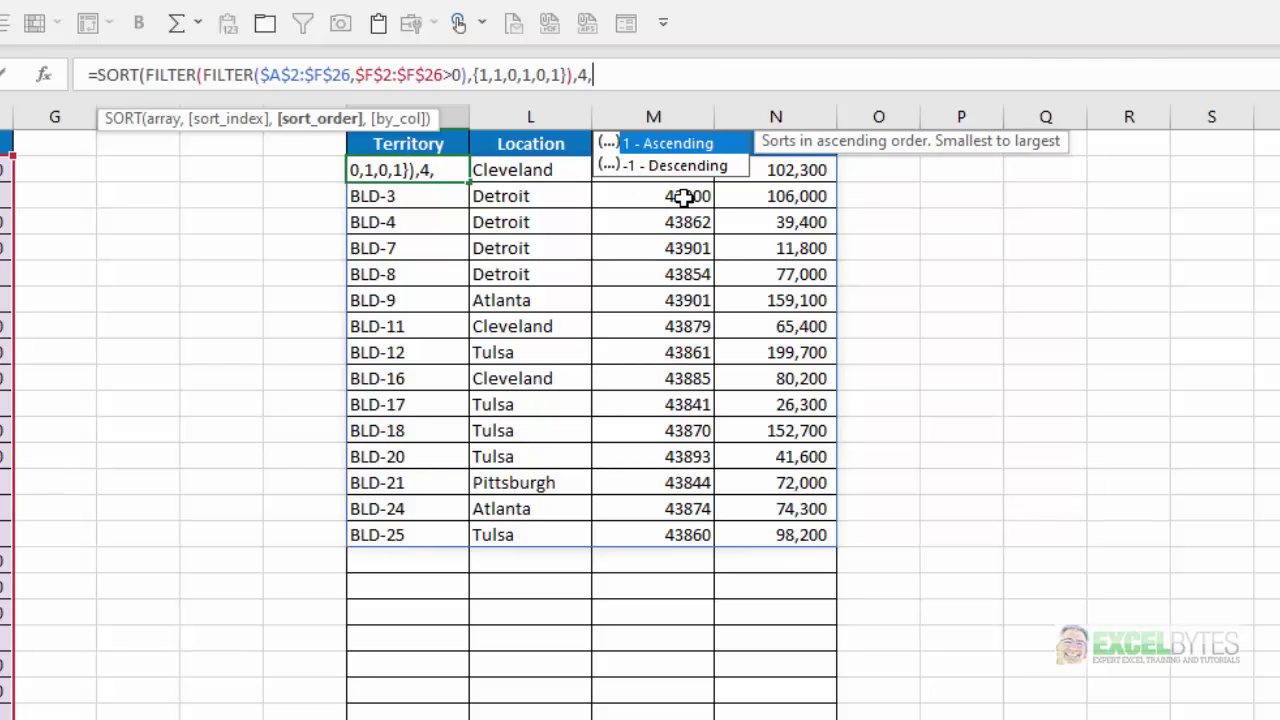
{"action": "type", "text": "-1"}
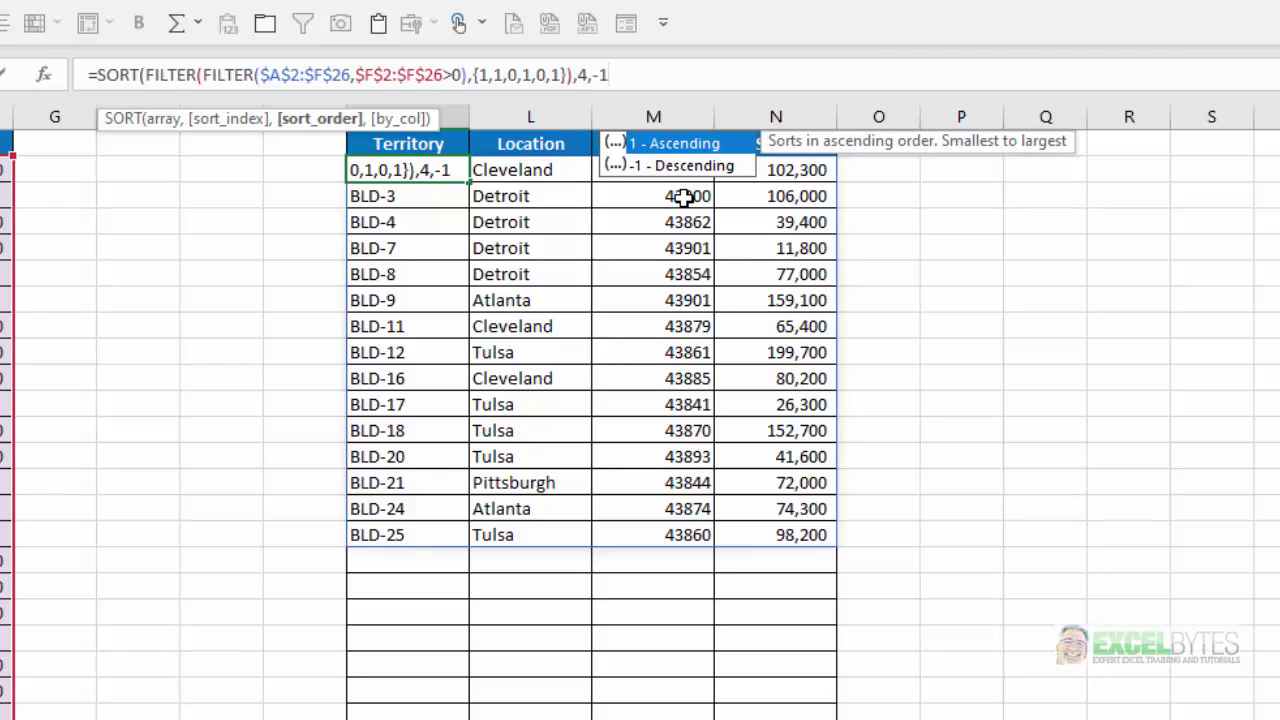
{"action": "type", "text": ")"}
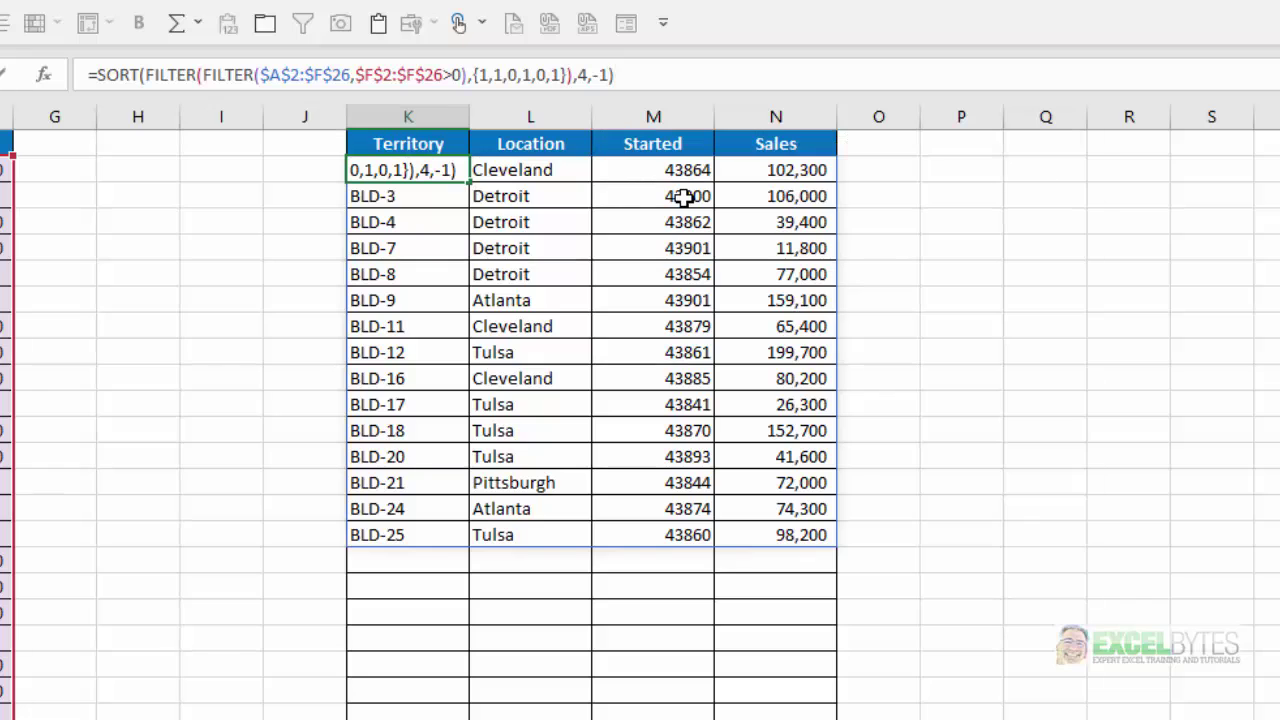
Commit the SORT formula so rows list from 199,700 down to 11,800, and review K2.
{"action": "key", "text": "Return"}
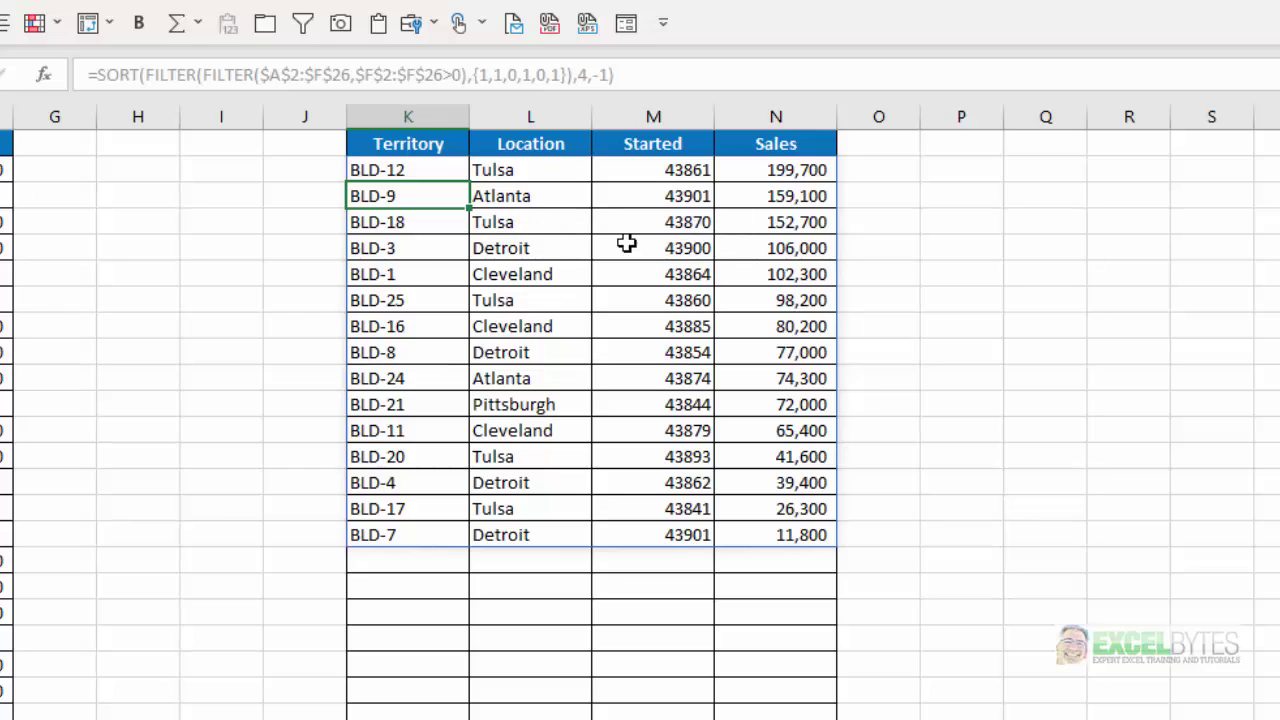
{"action": "left_click", "coordinate": [432, 175]}
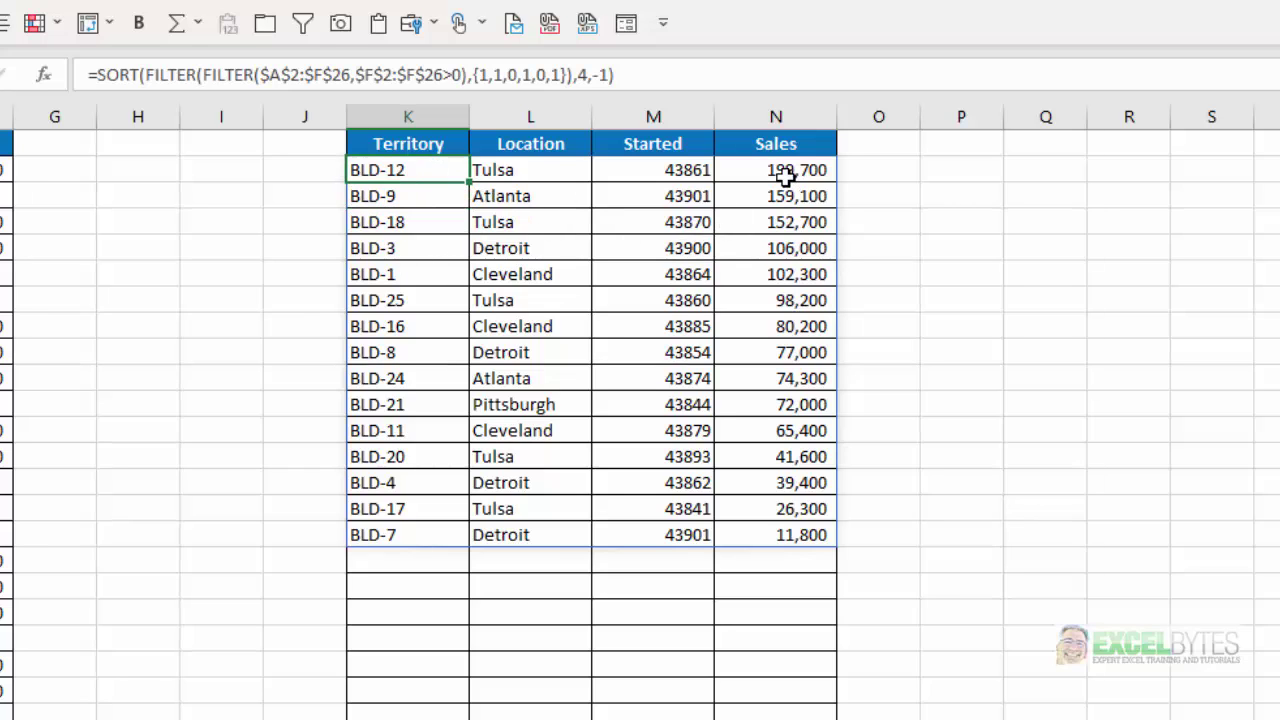